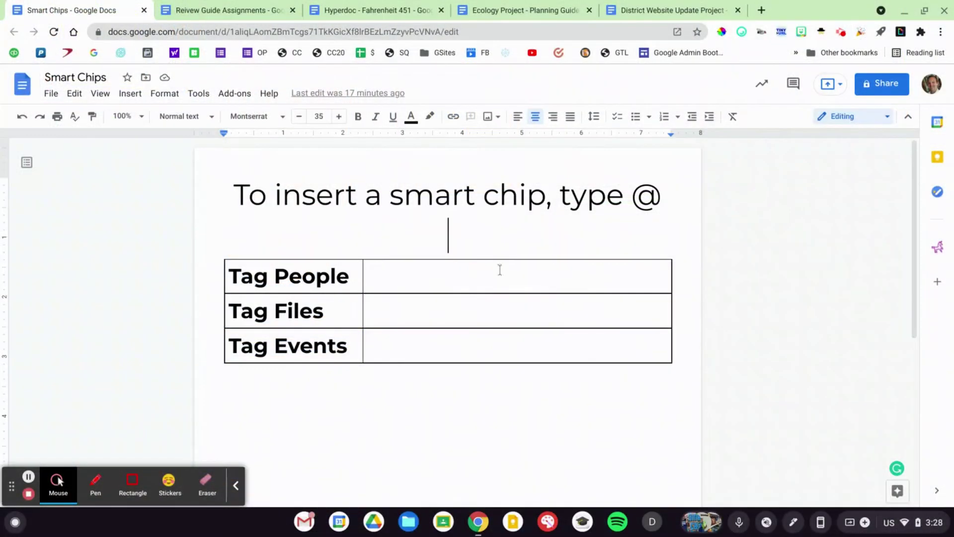
- Tag the chosen contact as a person chip in the Tag People cell
click(500, 270)
text(@)
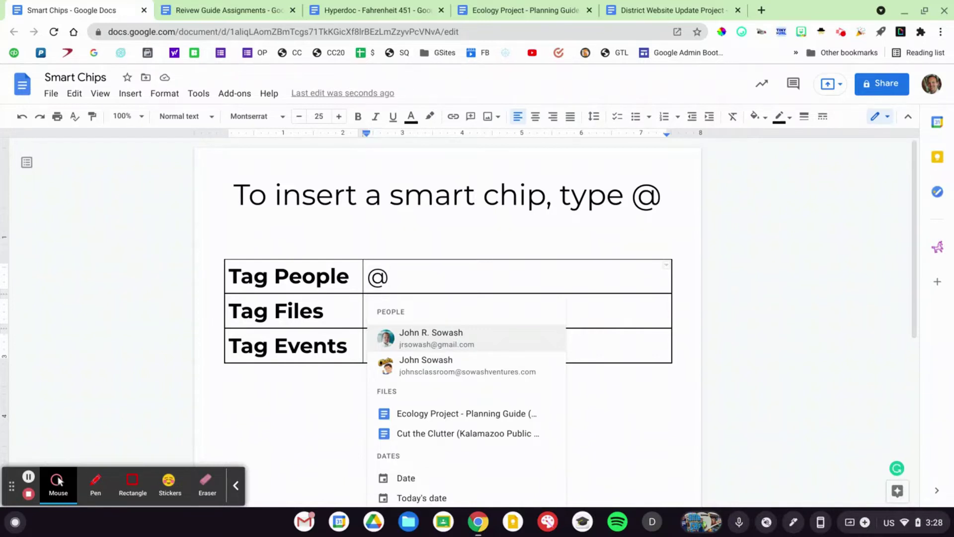
click(464, 368)
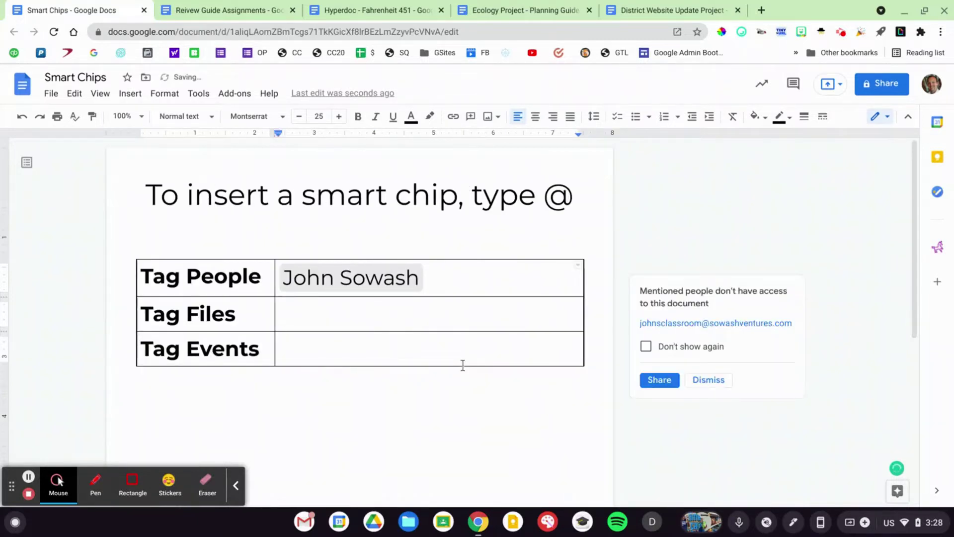
- Insert the Ecology Project planning guide as a file chip under Tag Files
click(397, 312)
text(@)
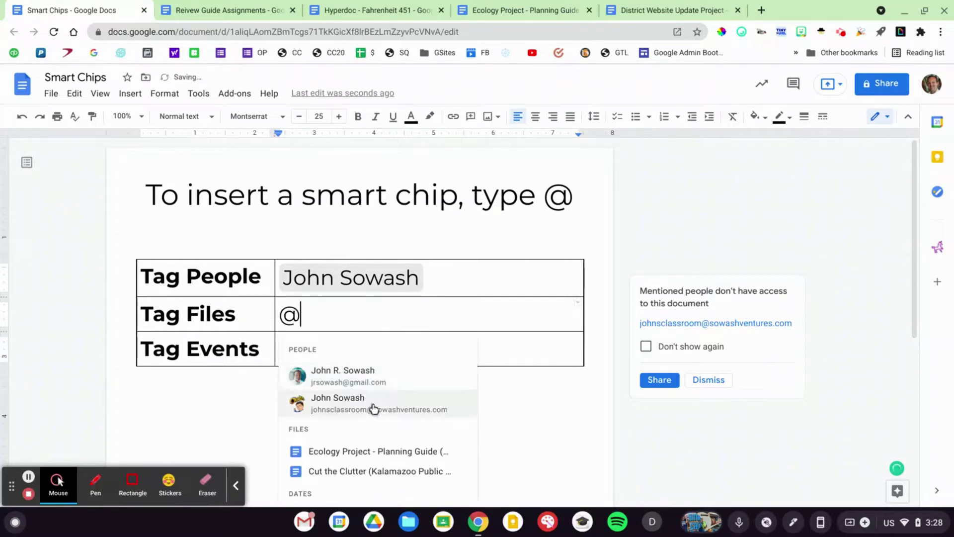
click(340, 458)
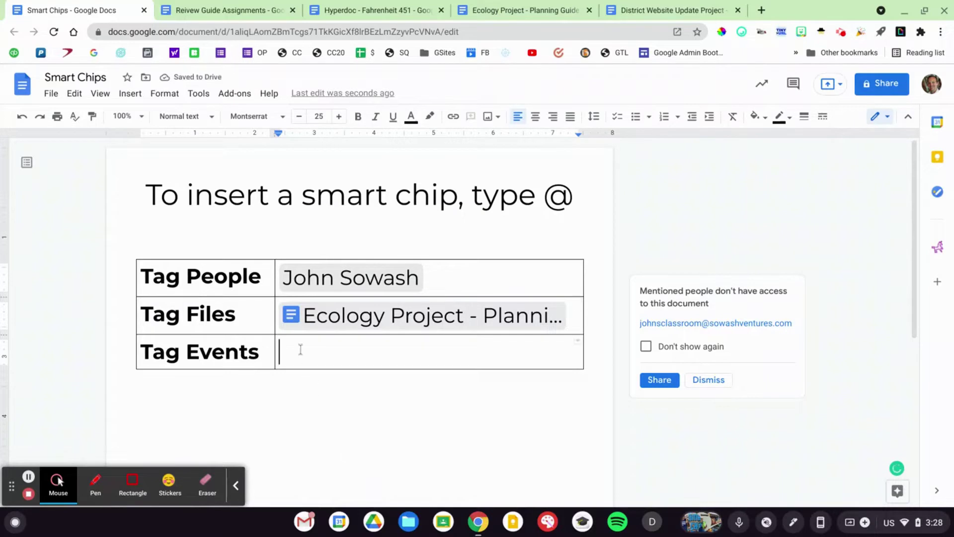
- Add an Aug 25, 2021 date chip in Tag Events, then start a new line below the BONUS heading
text(@)
scroll(351, 373, down, 5)
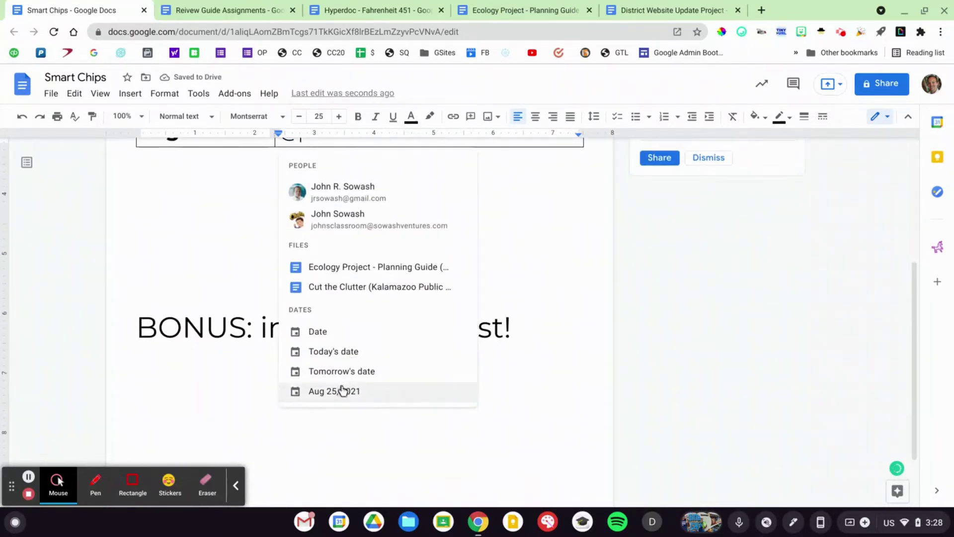
click(342, 390)
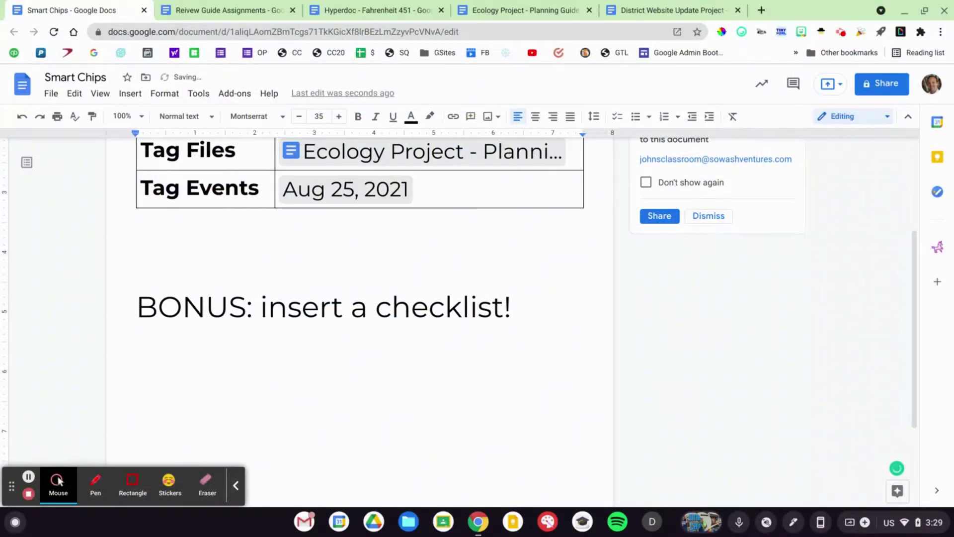
key(Return)
- Turn the line into a checklist of Item 1, Item 2 and Item 3, checking off the first two
click(617, 117)
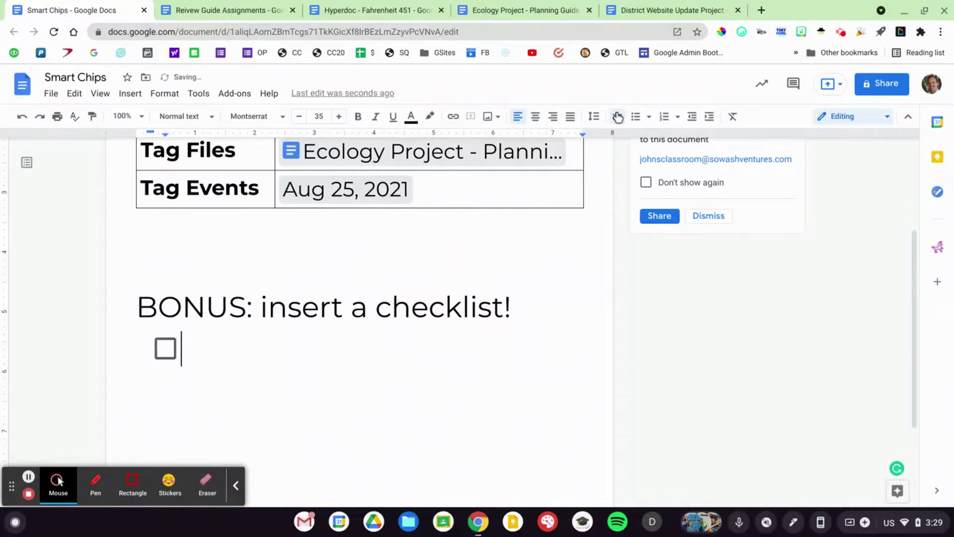
key(Return)
text(Item 1)
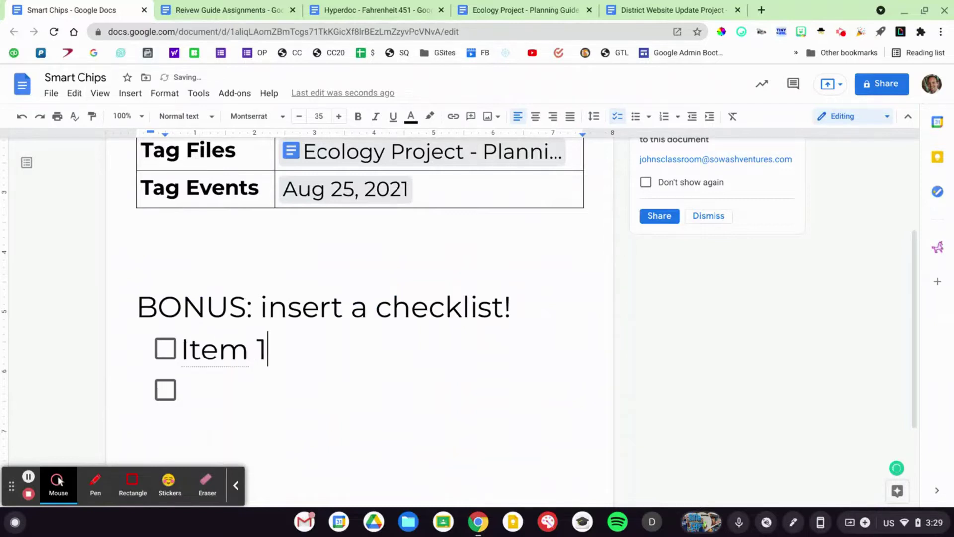
text(item 2)
key(Return)
text(i)
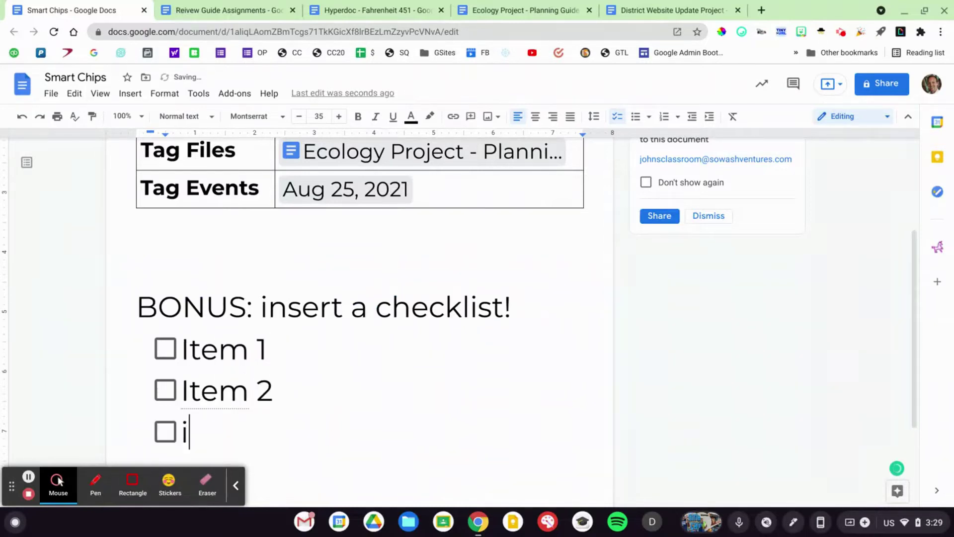
text(tem 3)
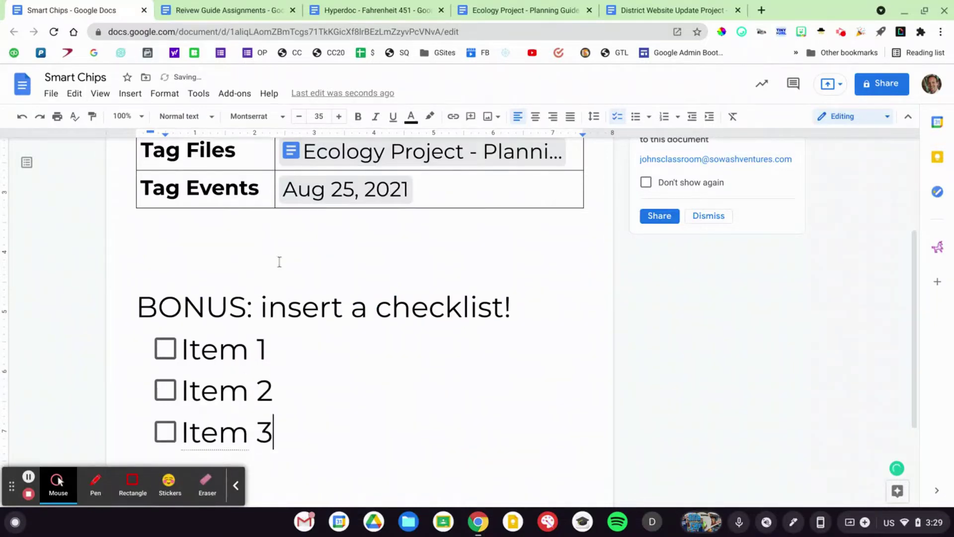
click(165, 348)
click(165, 390)
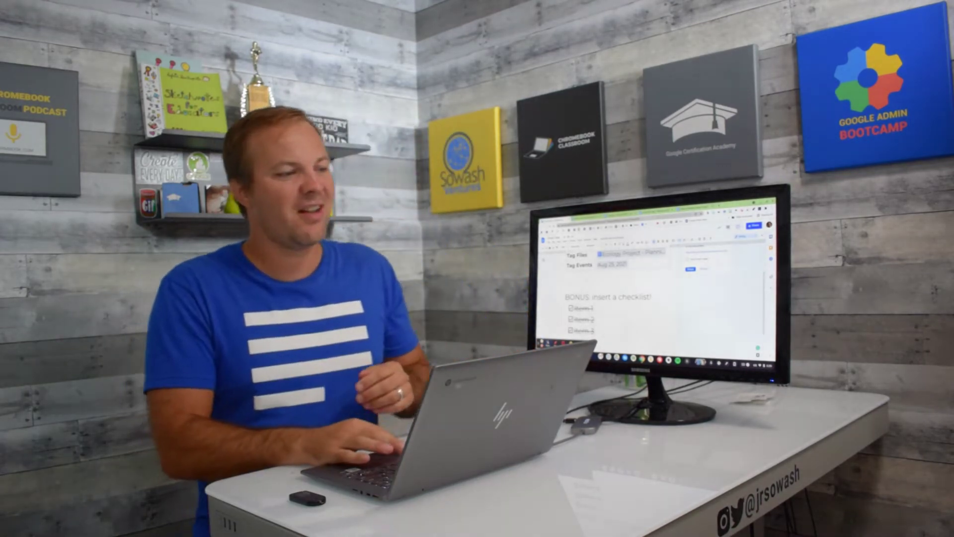
- Switch to the Reivew Guide Assignments document and select its assignments table
key(ctrl+Tab)
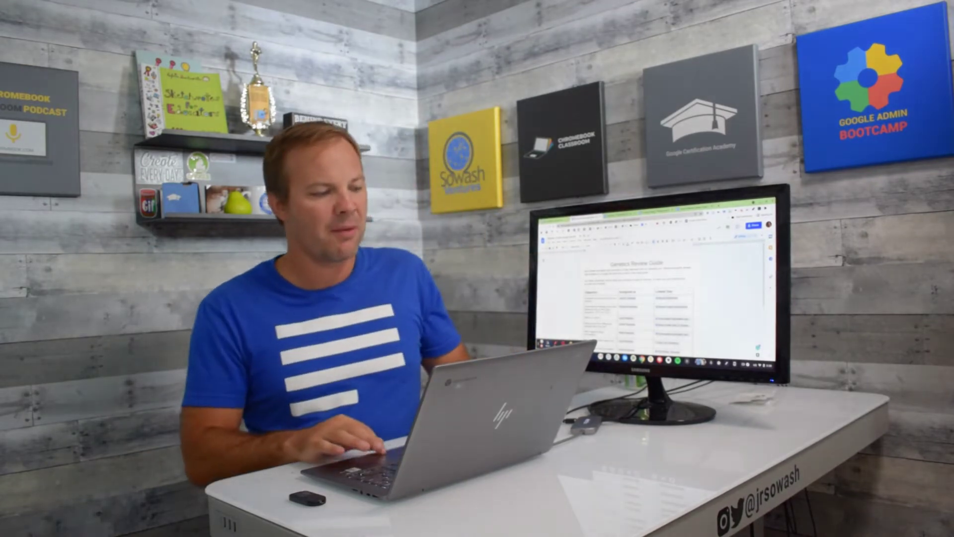
drag(260, 195, 276, 473)
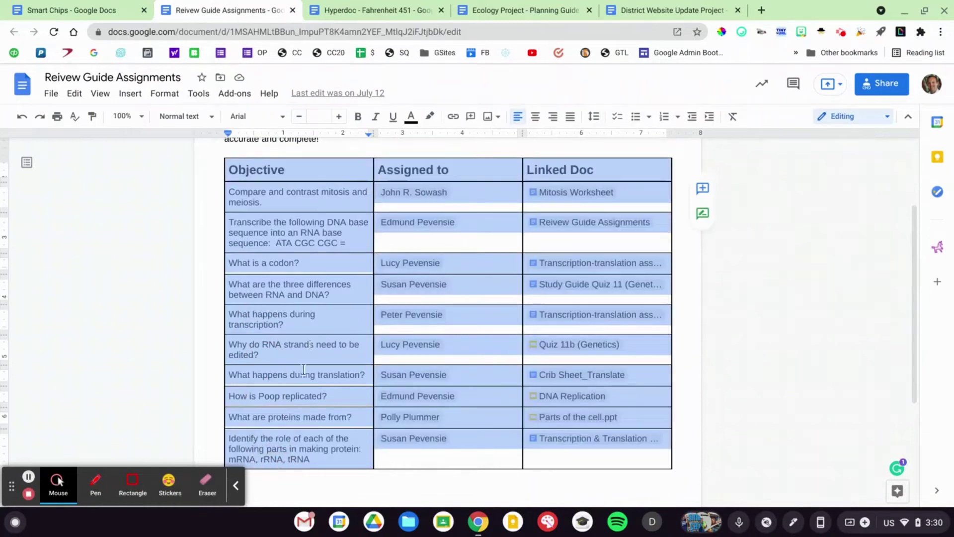
click(329, 266)
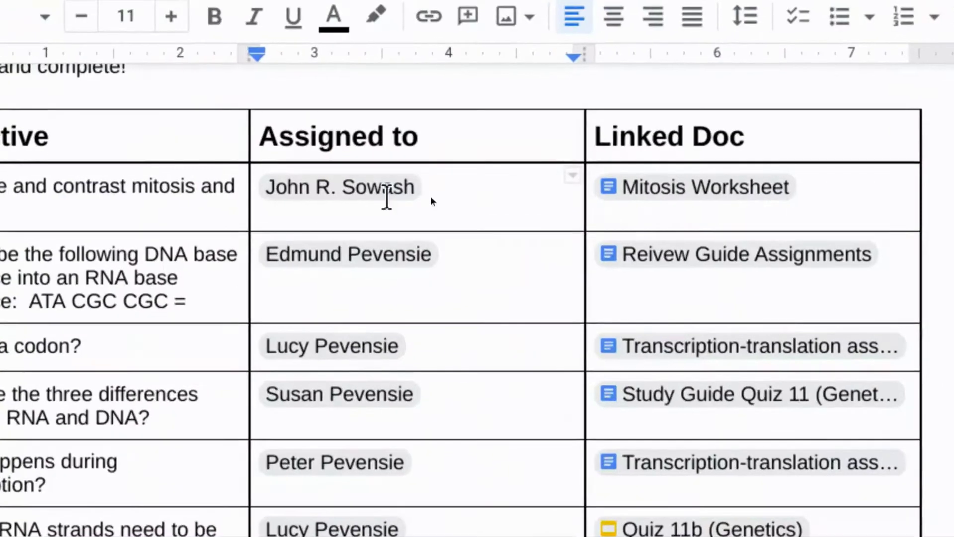
- View the contact cards of the first two assigned people, then close the card
click(408, 197)
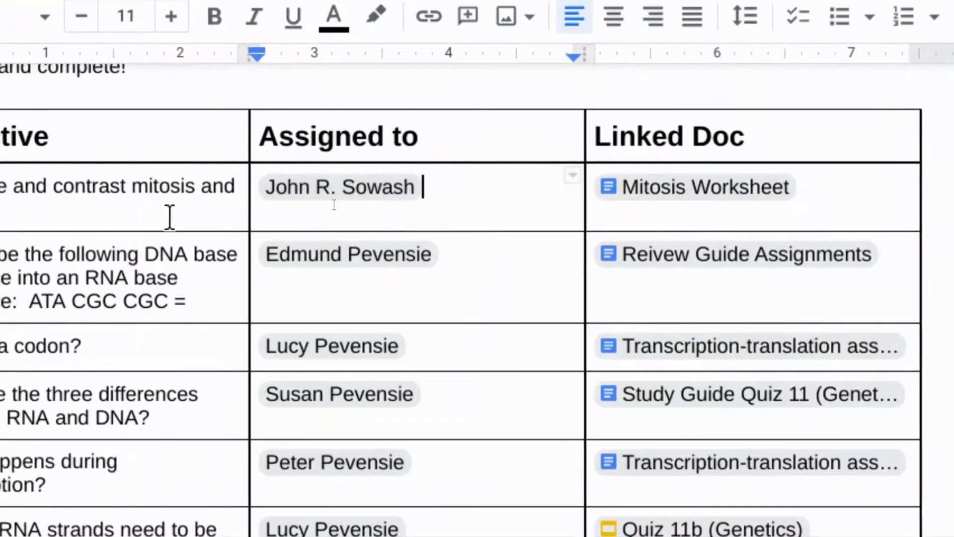
click(396, 285)
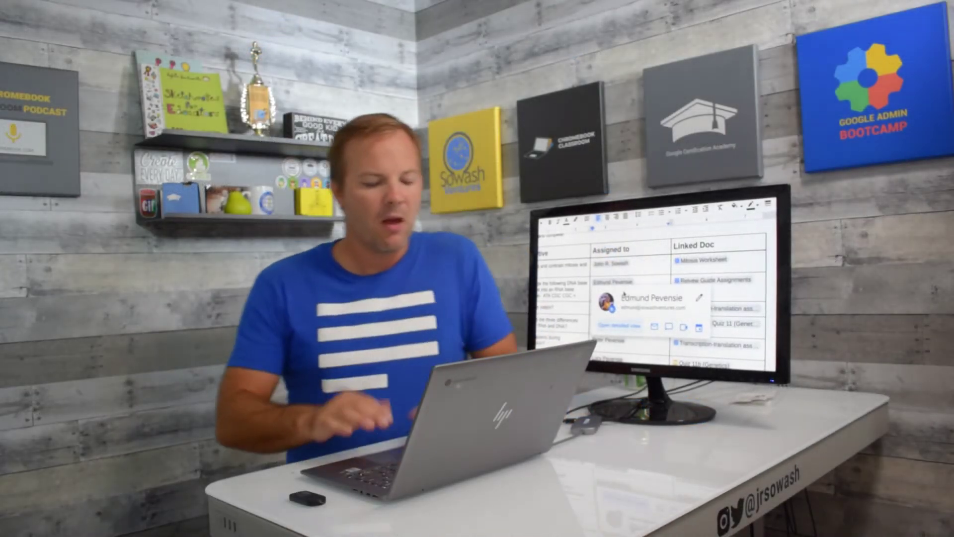
key(ctrl+super+m)
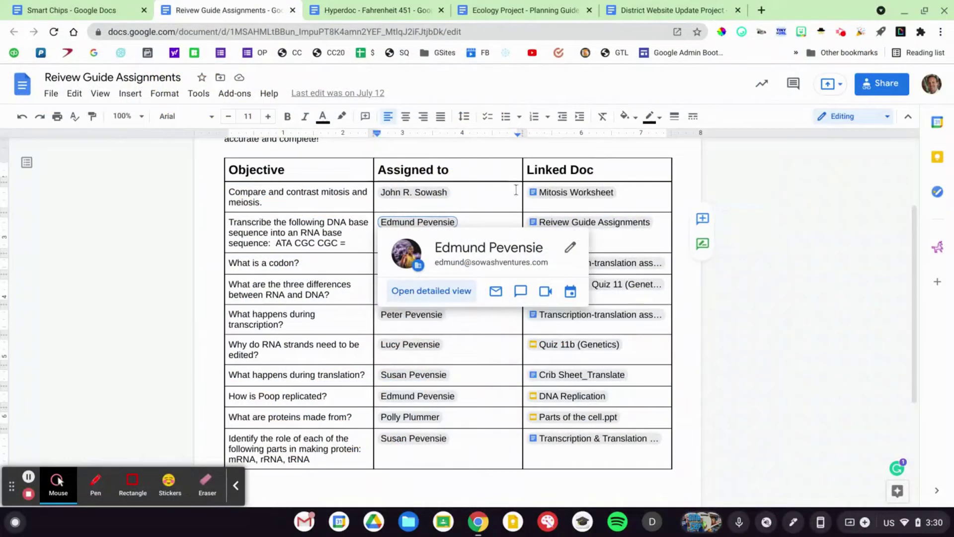
click(516, 189)
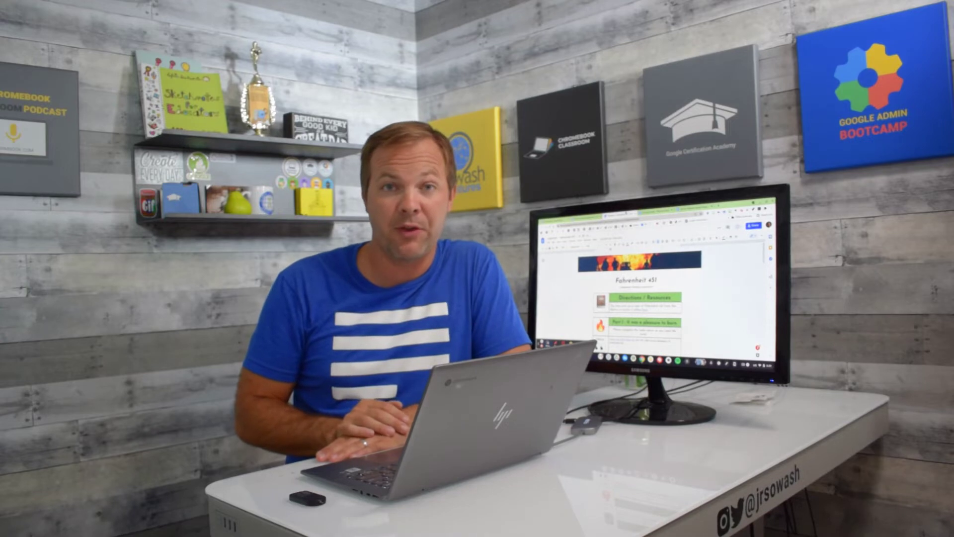
scroll(646, 298, down, 1)
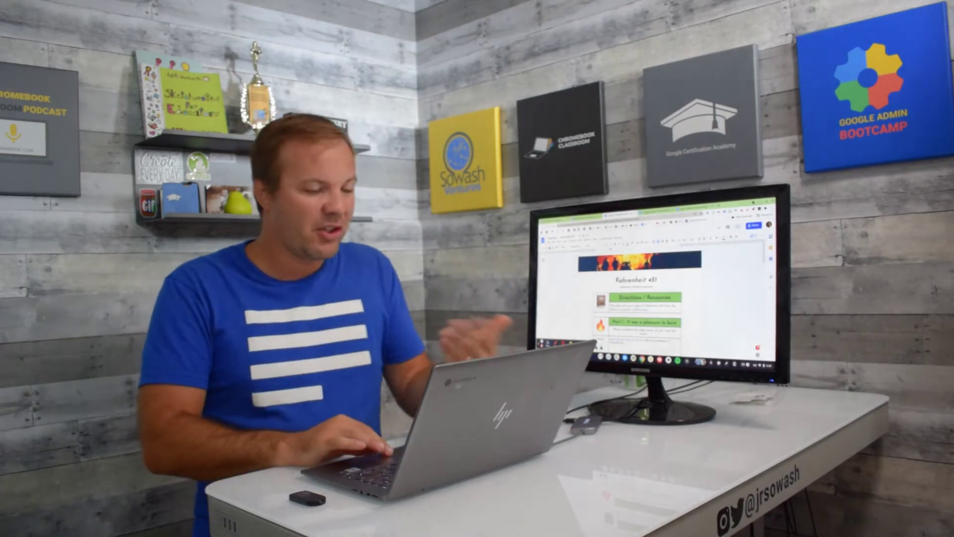
scroll(646, 298, down, 2)
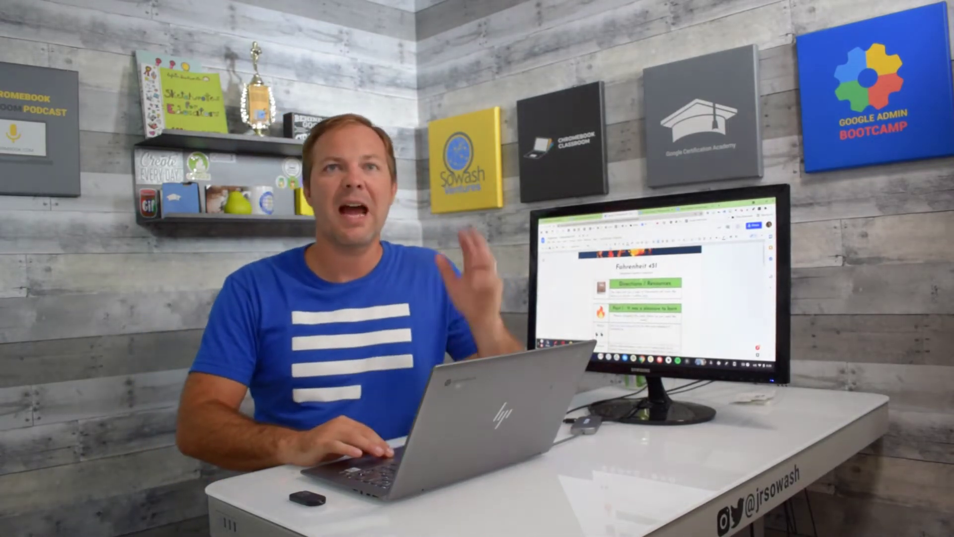
scroll(656, 298, down, 10)
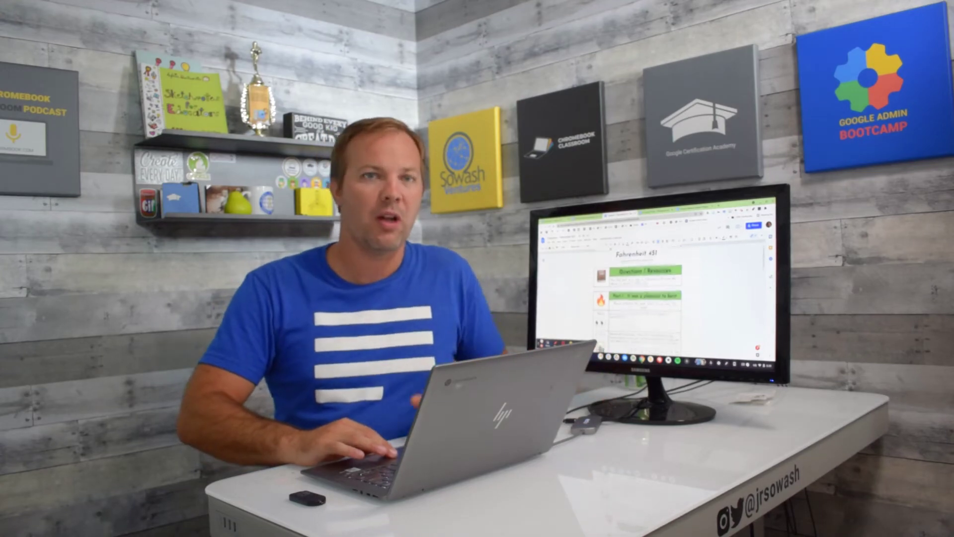
scroll(656, 298, down, 10)
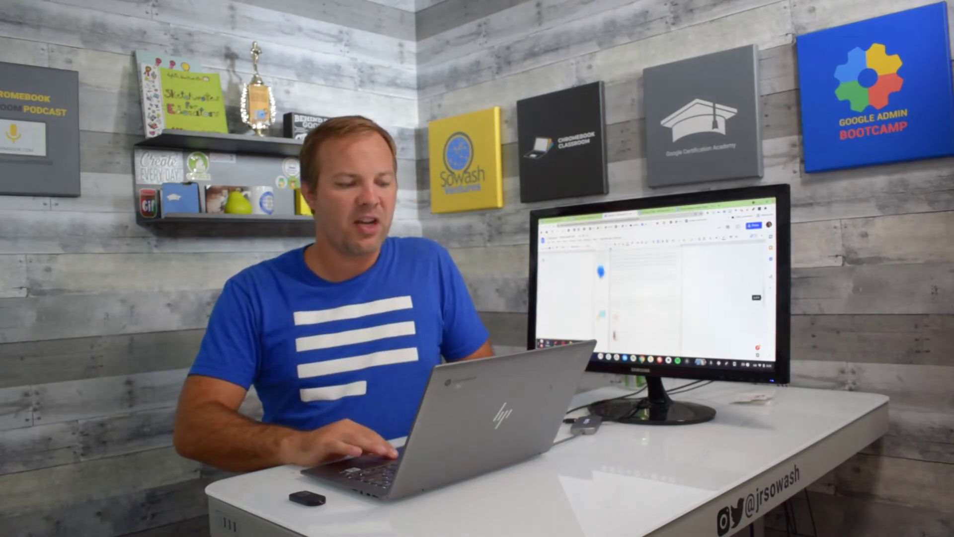
scroll(655, 298, up, 5)
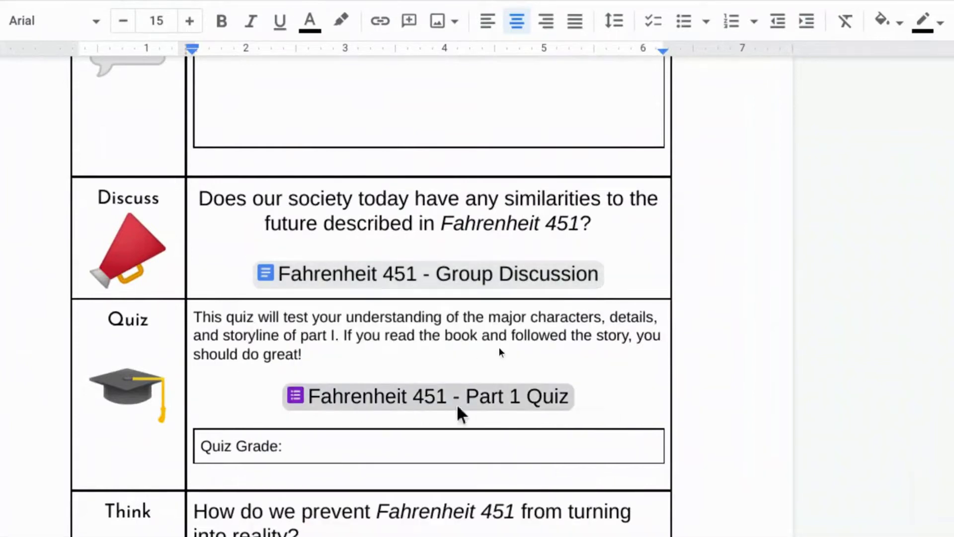
mouse_move(468, 410)
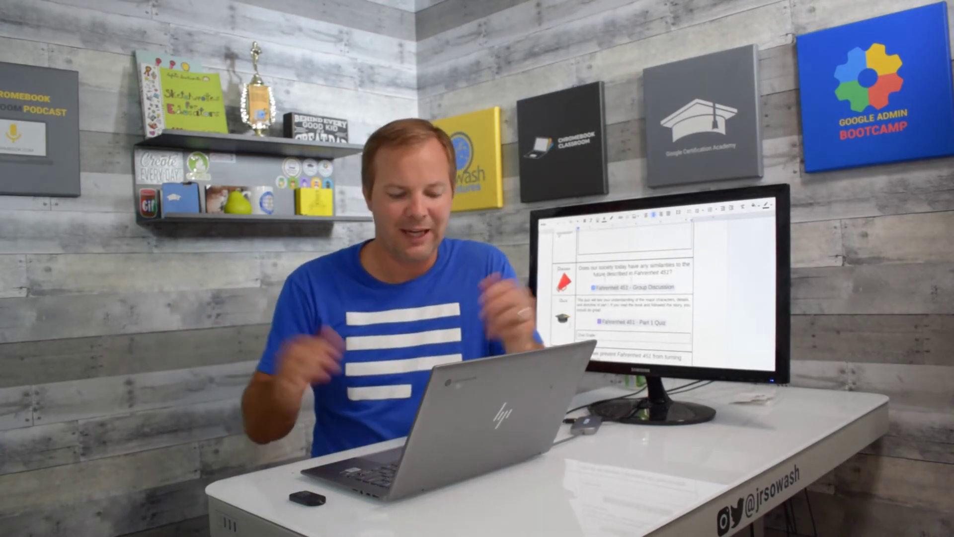
- Check off Add resources to group site, Add citations, and the spelling and grammar check tasks
key(ctrl+super+m)
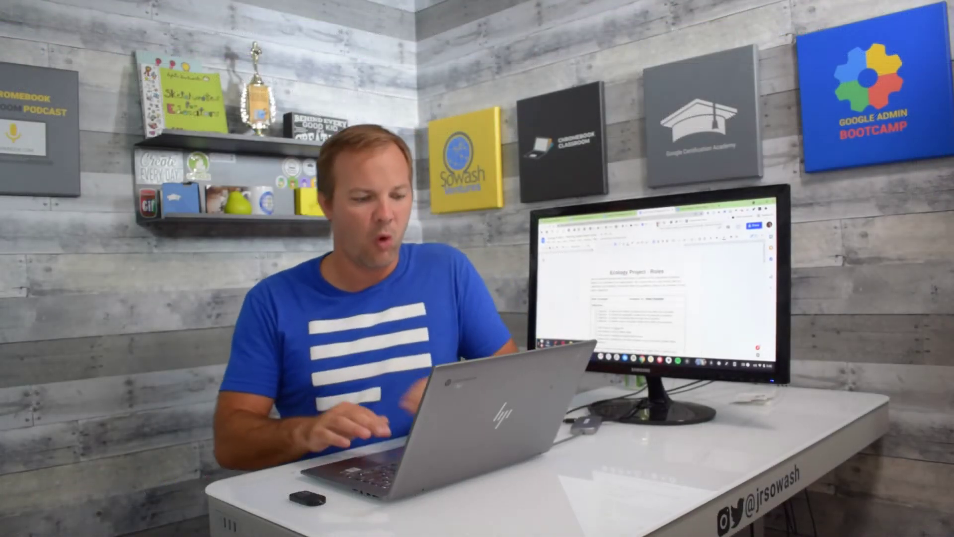
scroll(651, 298, down, 3)
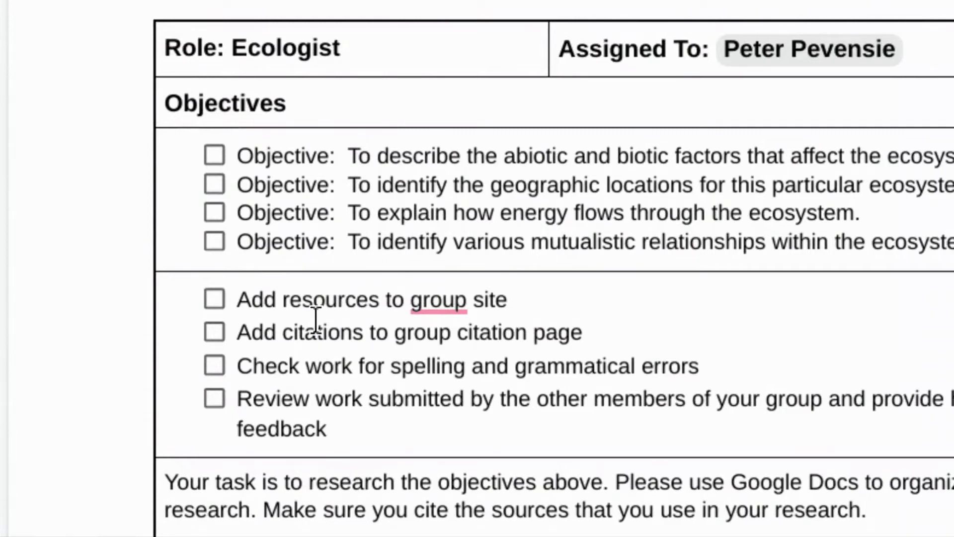
click(214, 299)
click(214, 332)
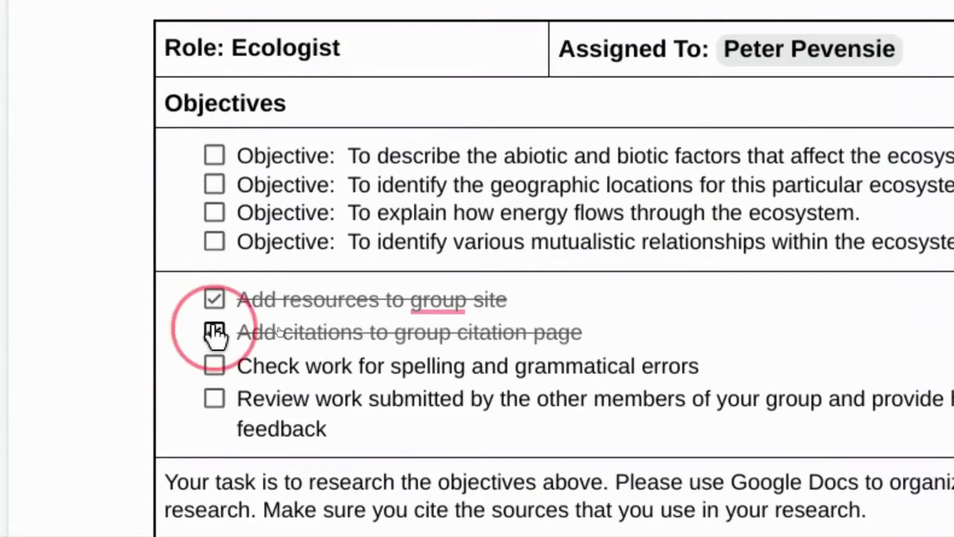
click(214, 365)
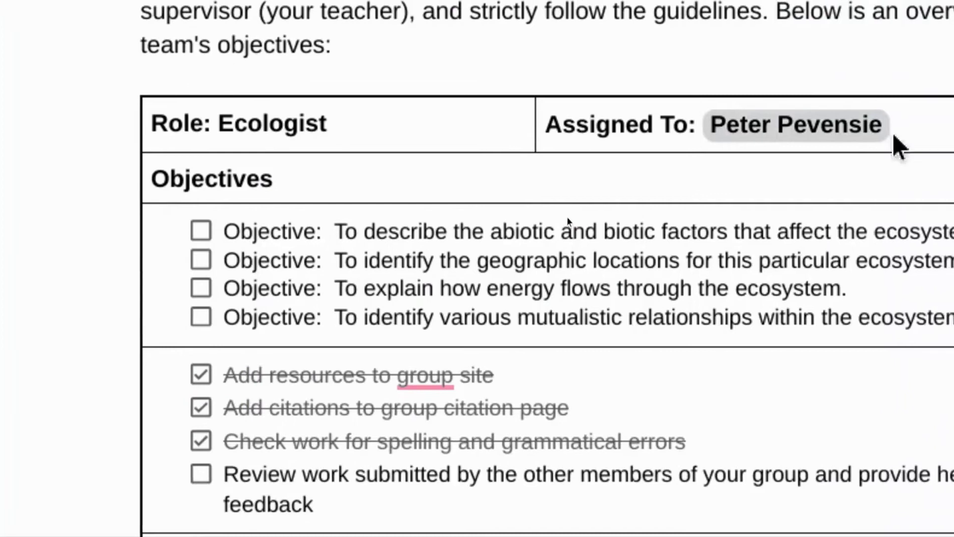
mouse_move(827, 50)
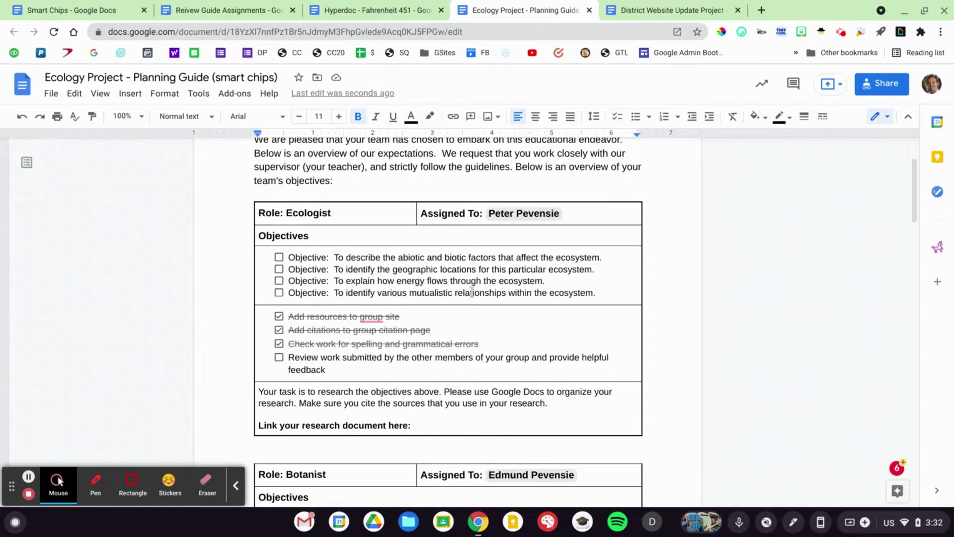
- Magnify the planning guide briefly, then move to the District Website Update Project document
scroll(471, 292, down, 5)
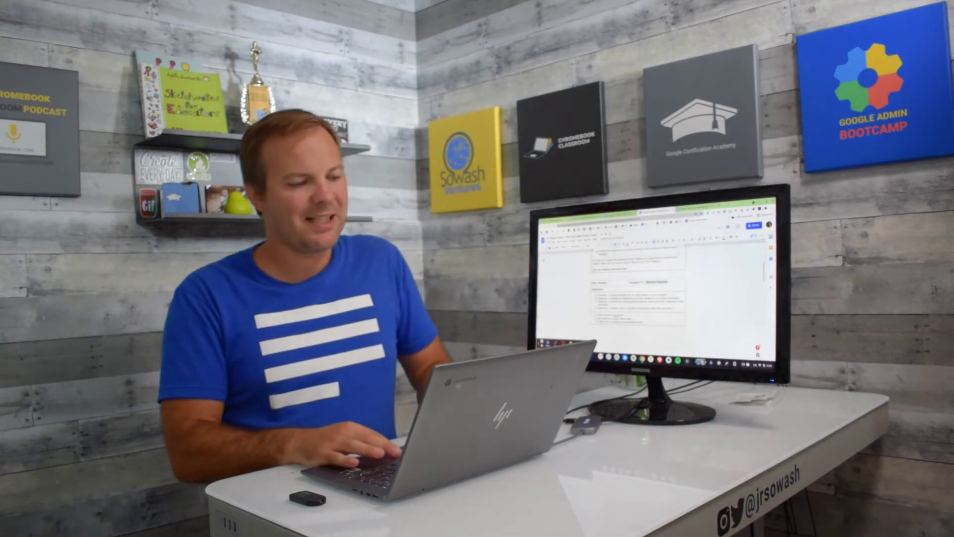
key(ctrl+super+m)
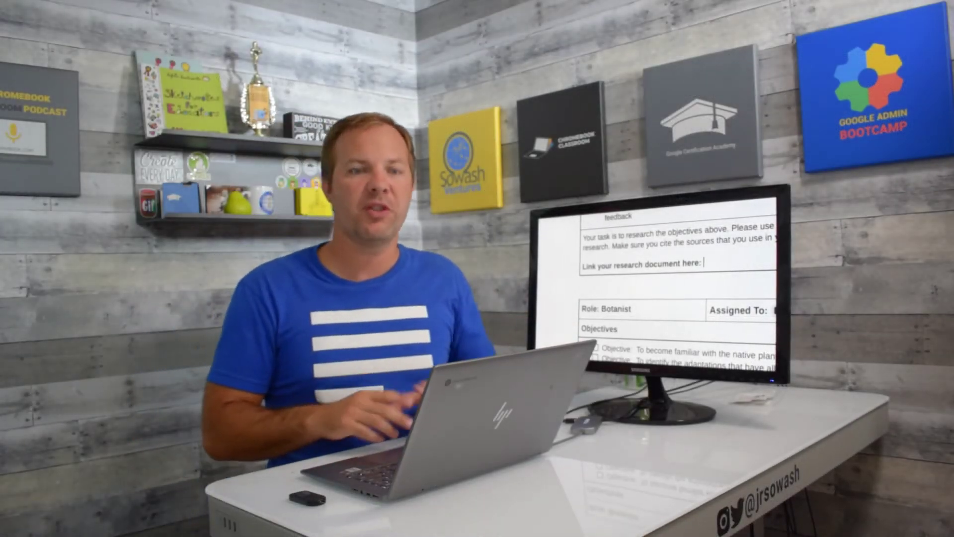
key(ctrl+super+m)
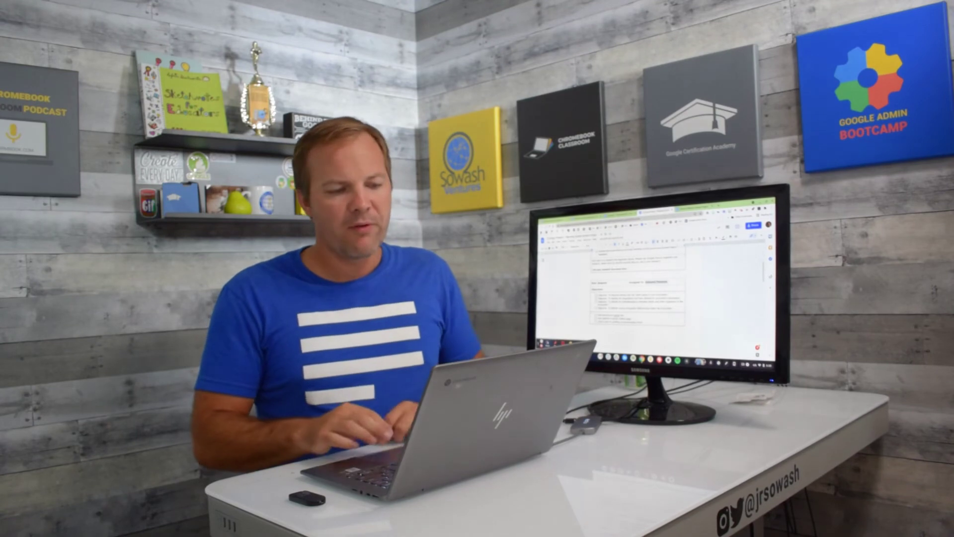
key(ctrl+t)
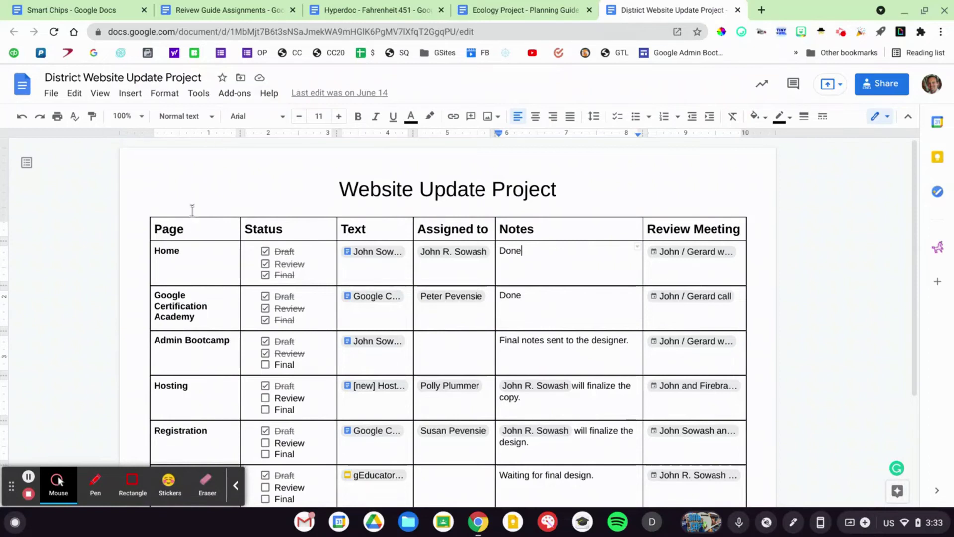
scroll(192, 209, down, 3)
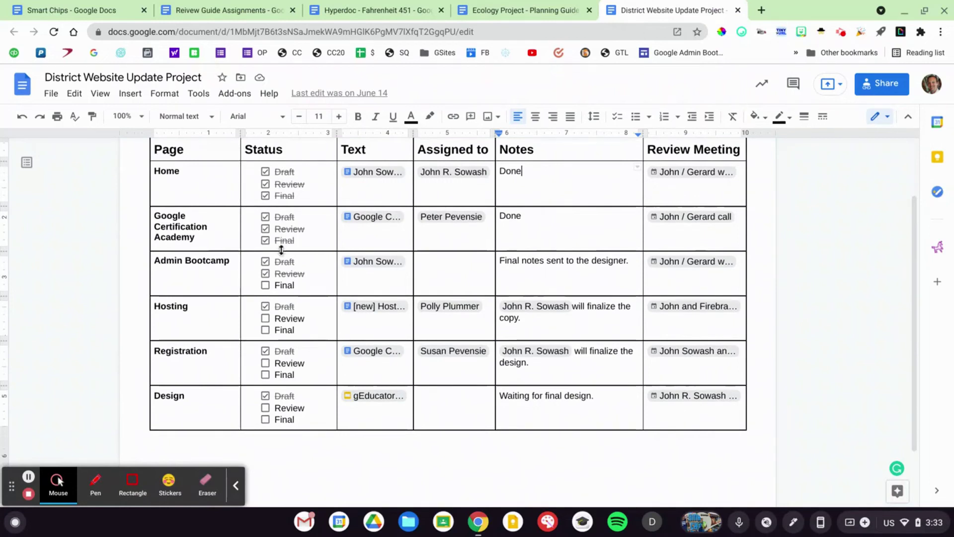
click(375, 177)
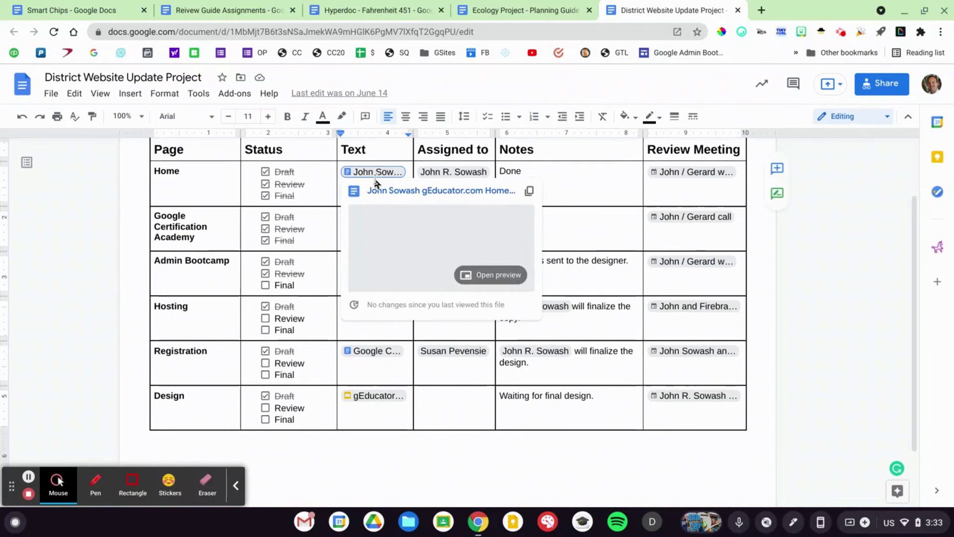
click(422, 172)
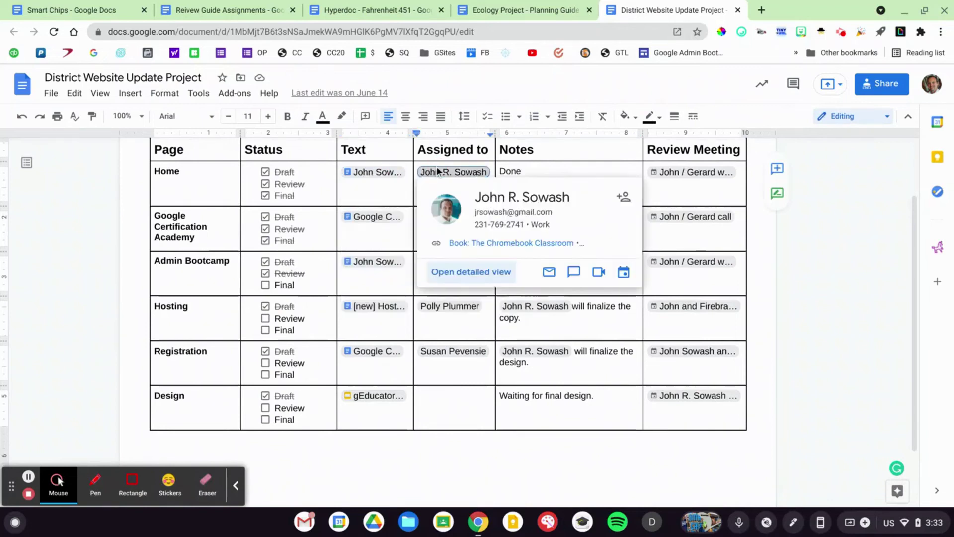
click(671, 201)
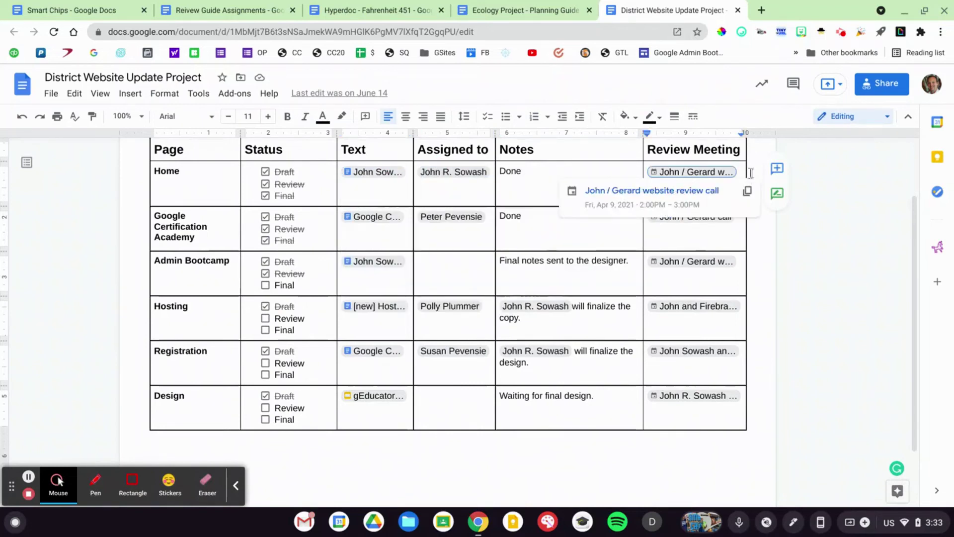
click(736, 151)
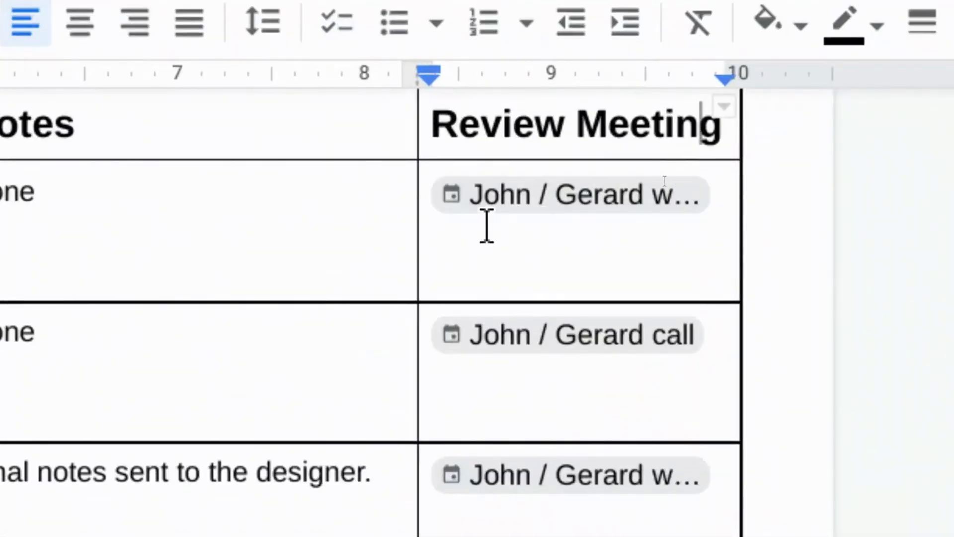
scroll(487, 226, up, 3)
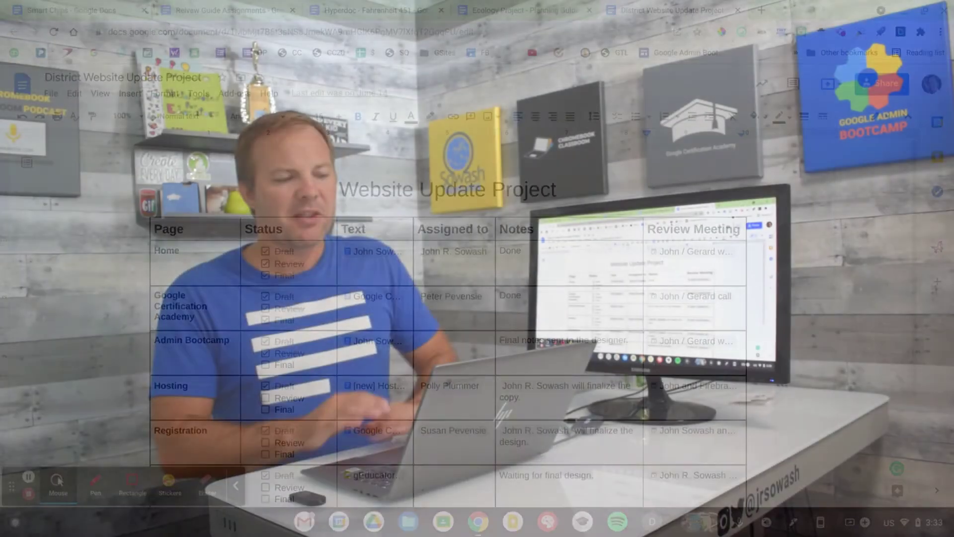